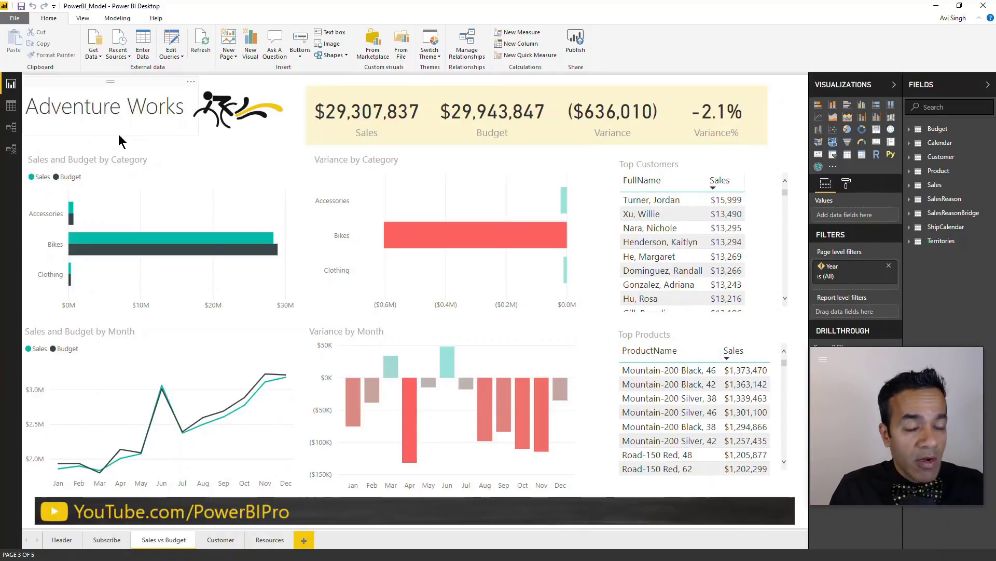
# Check the table relationships in Model view, then start Save As with the Power BI template (*.pbit) type.
pyautogui.click(11, 129)
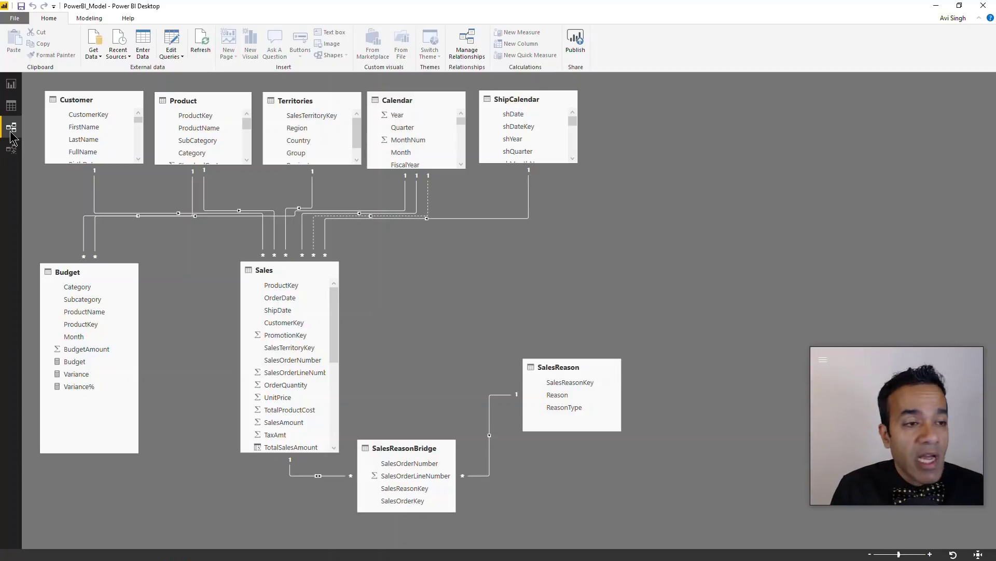
pyautogui.click(11, 84)
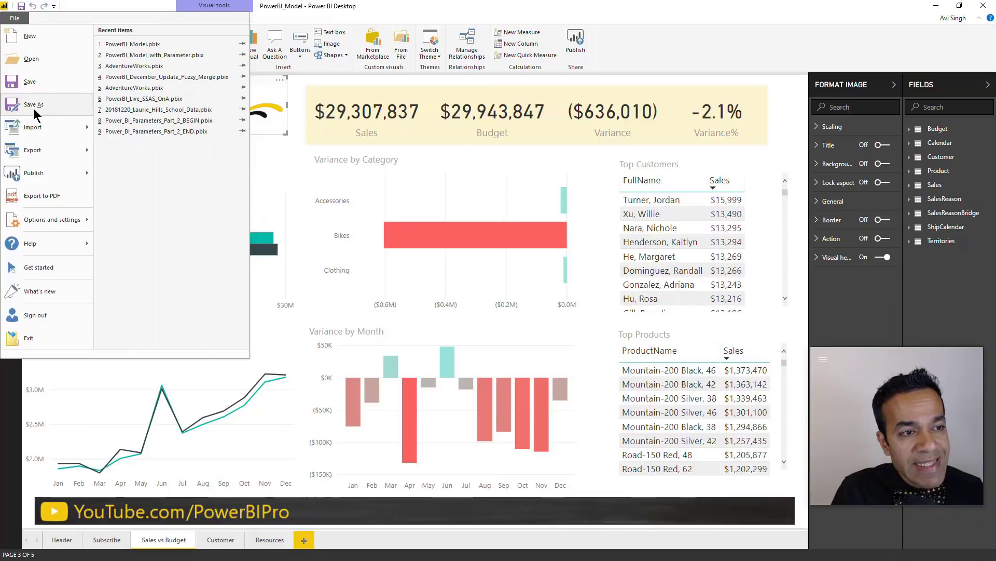
pyautogui.click(33, 104)
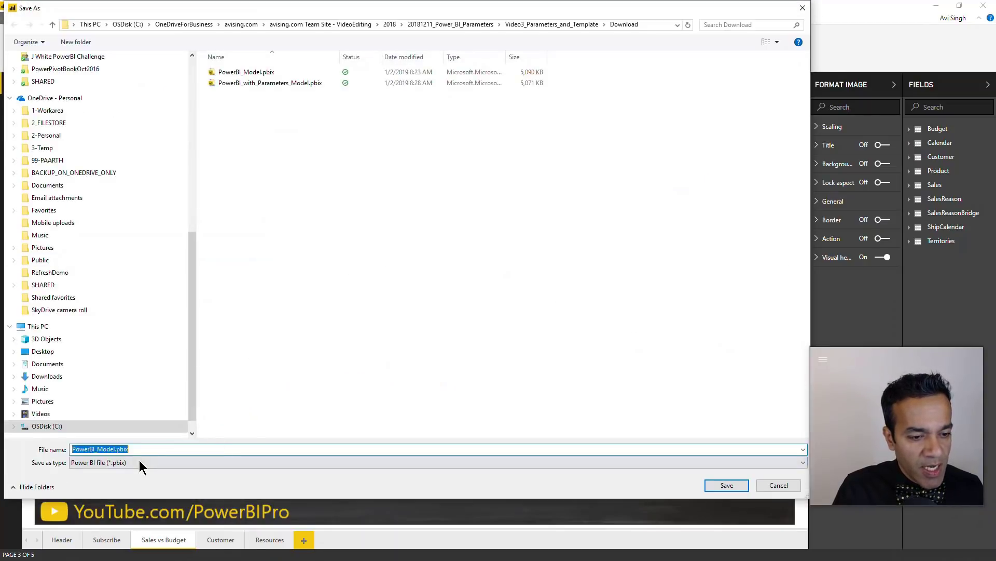
pyautogui.click(140, 463)
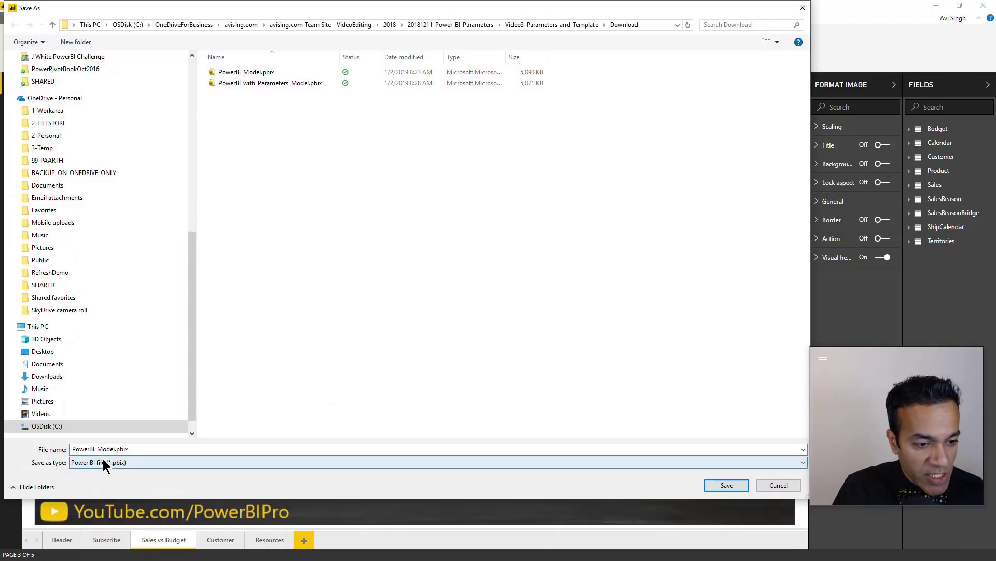
pyautogui.click(165, 361)
pyautogui.click(95, 480)
# Save as PowerBI_Template.pbit, replacing the existing file, with no template description.
pyautogui.click(254, 72)
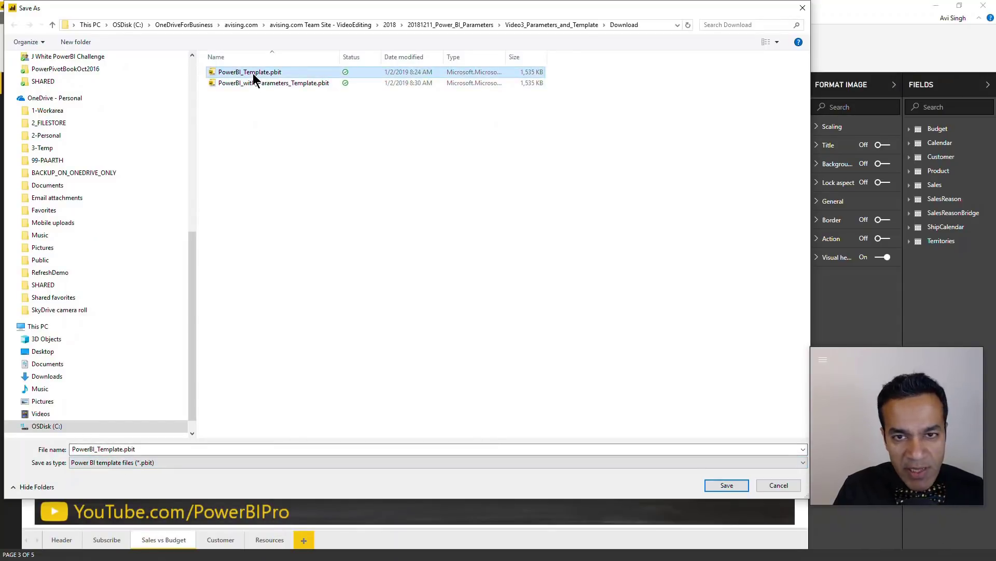
pyautogui.click(728, 485)
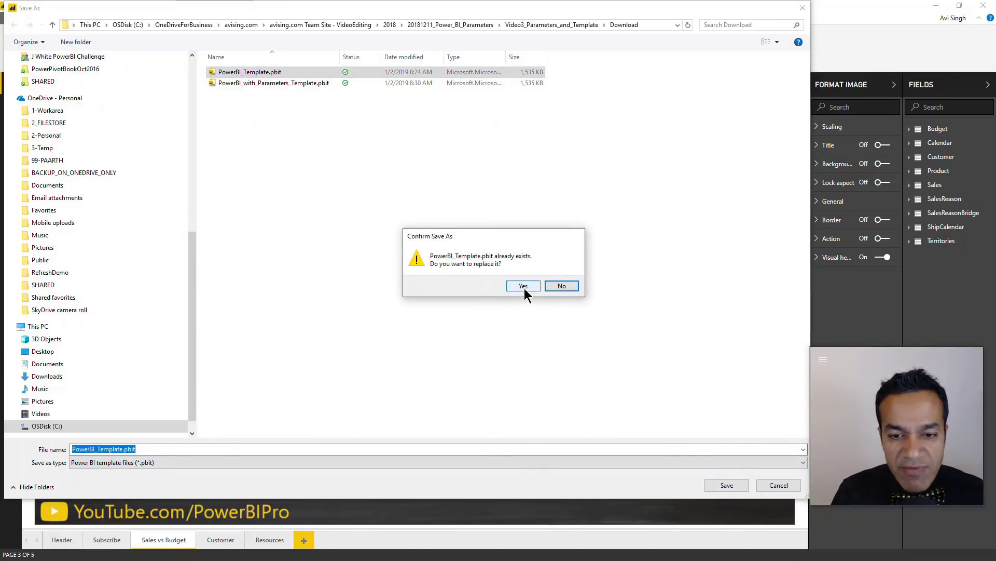
pyautogui.click(523, 286)
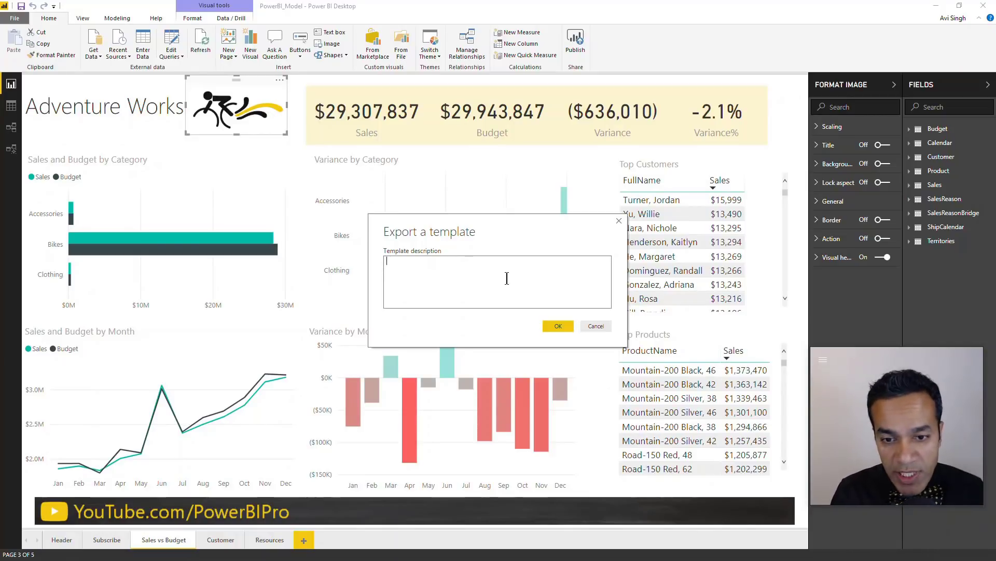
pyautogui.click(558, 326)
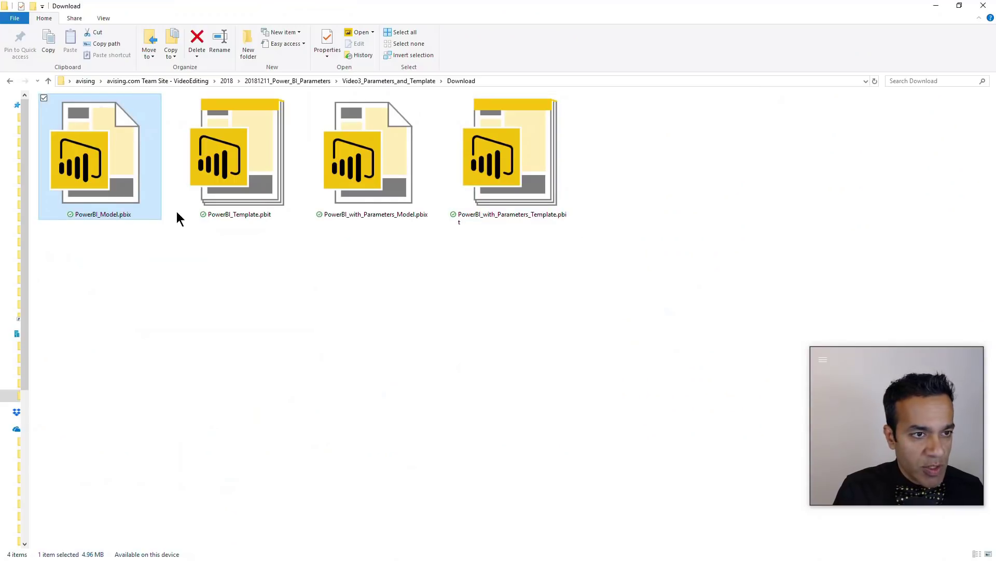
# Show the Download folder in Details view, then view the Budget table's 252 rows in Data view.
pyautogui.click(103, 20)
pyautogui.click(232, 44)
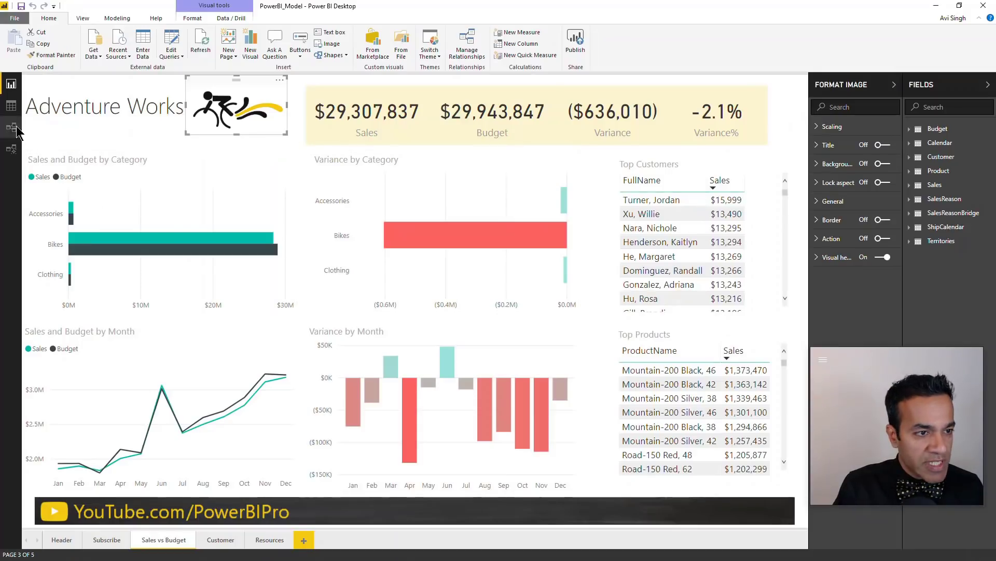
pyautogui.click(11, 106)
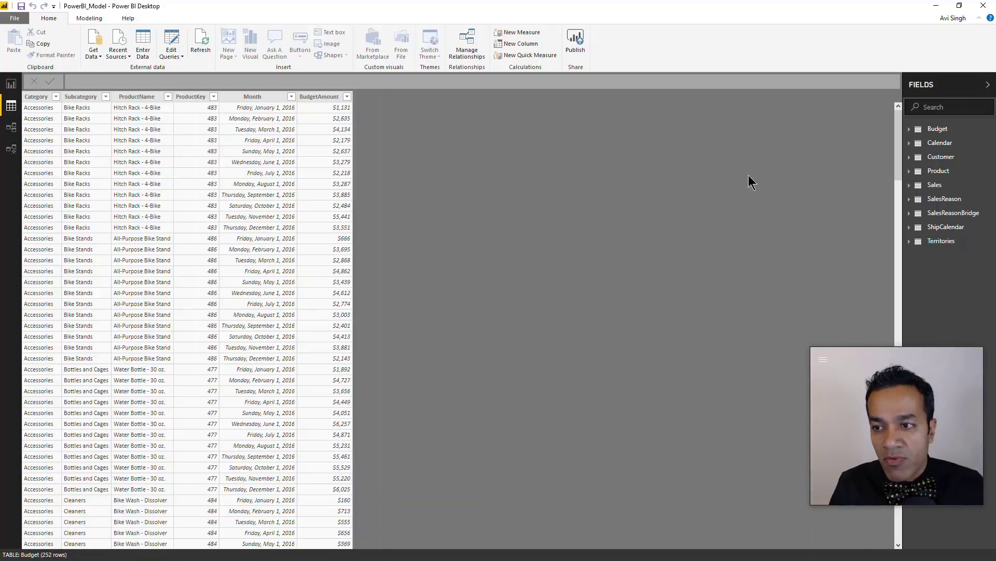
# Browse the Sales table rows and the model relationships, ending on the Sales vs Budget page.
pyautogui.click(935, 185)
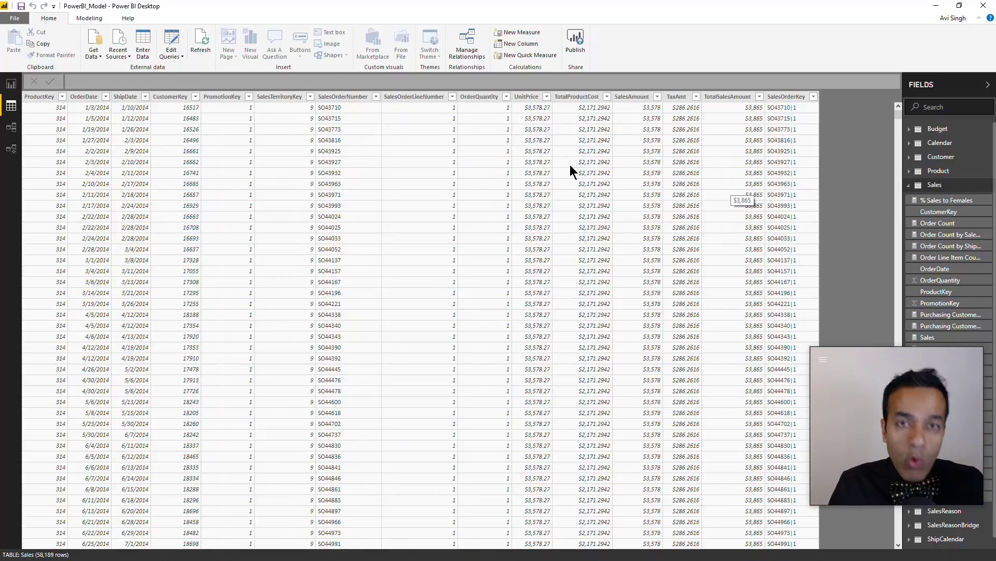
pyautogui.click(11, 127)
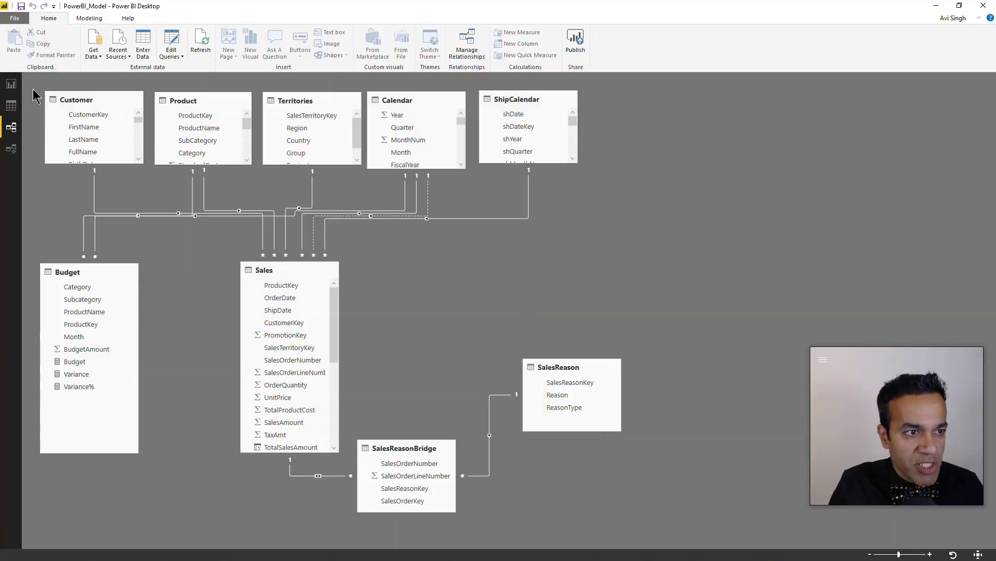
pyautogui.click(17, 85)
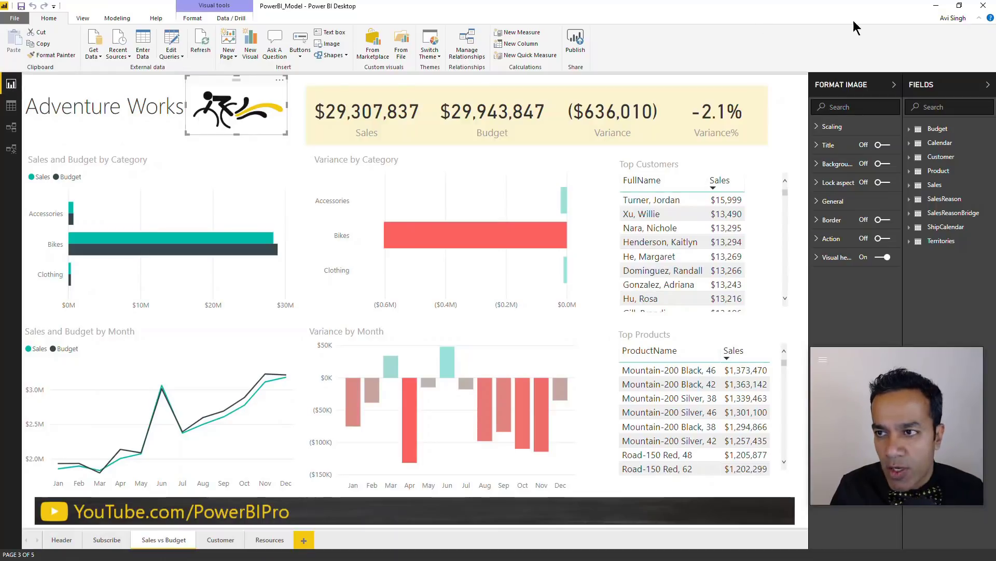
# Switch to the Download folder and open PowerBI_Template.pbit to build an untitled report.
pyautogui.hotkey('alt', 'Tab')
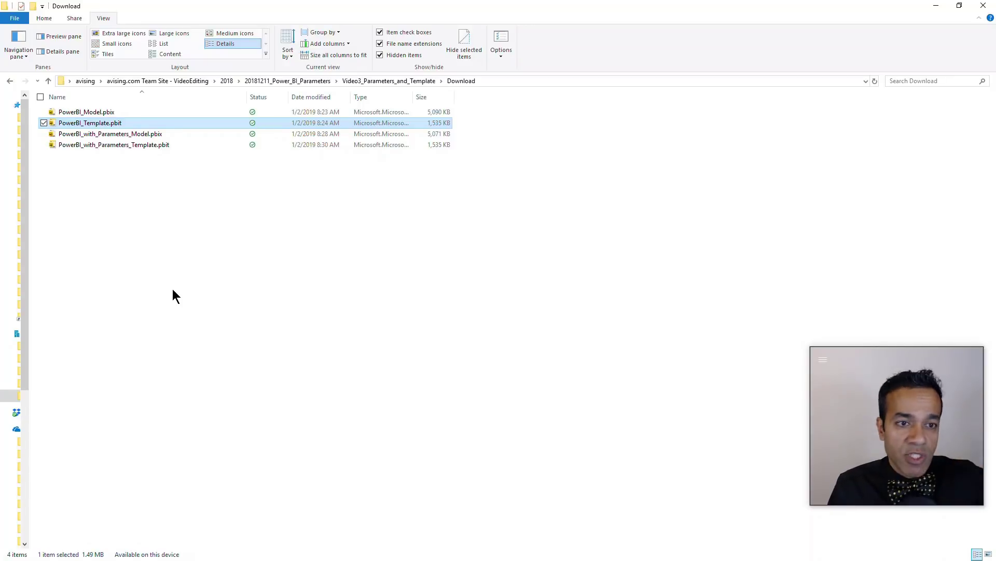
pyautogui.doubleClick(98, 125)
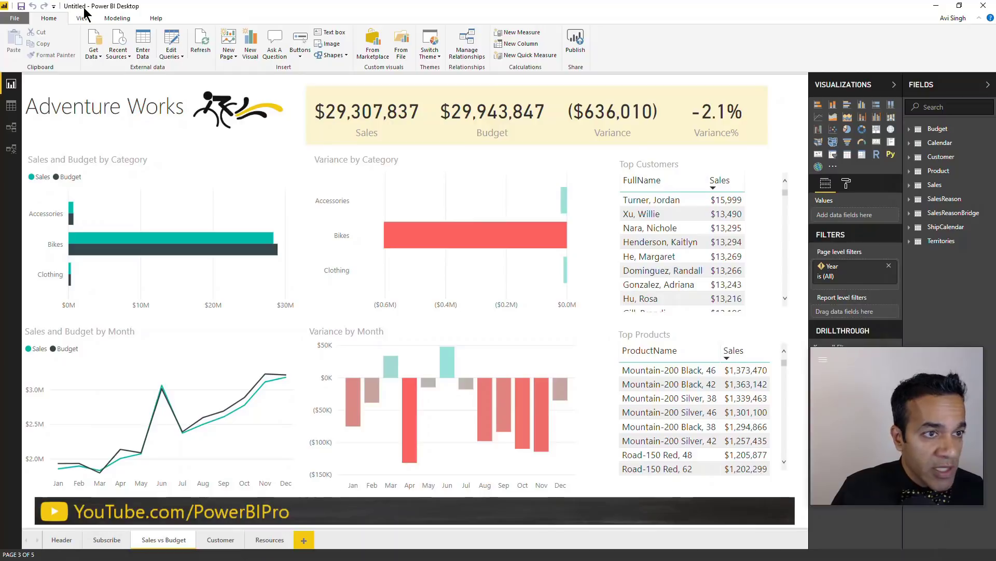
pyautogui.moveTo(213, 11); pyautogui.dragTo(377, 97)
pyautogui.doubleClick(374, 96)
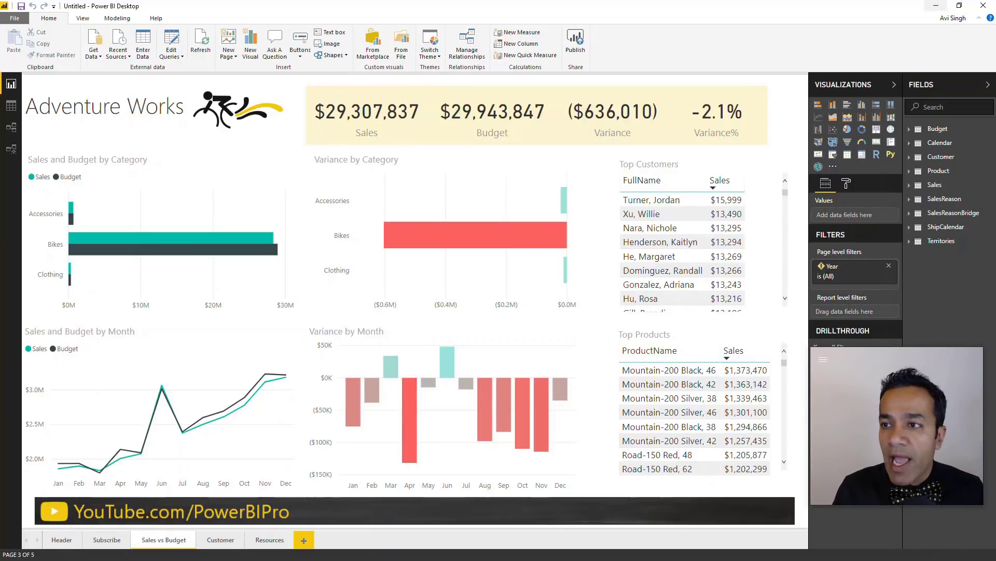
pyautogui.click(984, 6)
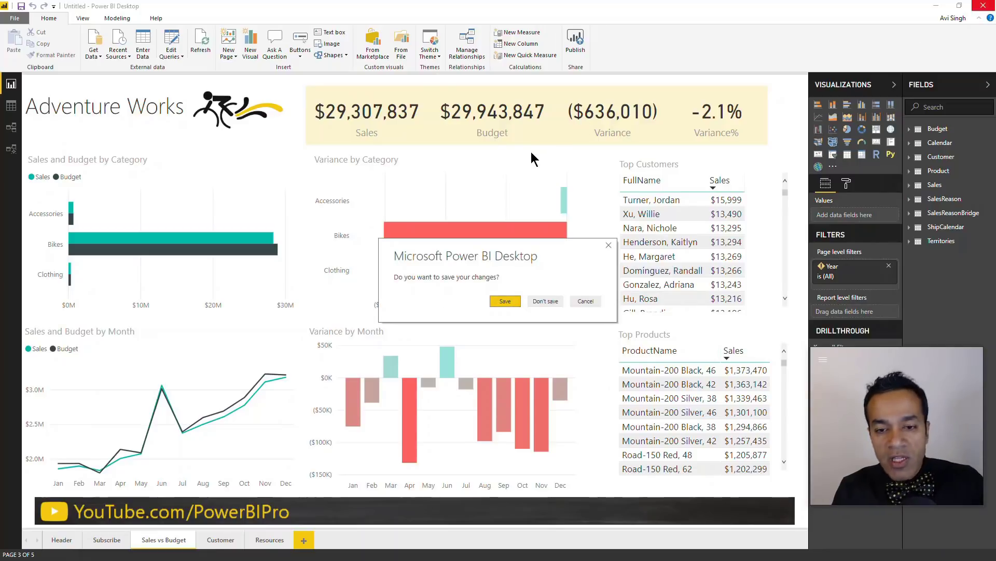
pyautogui.click(585, 302)
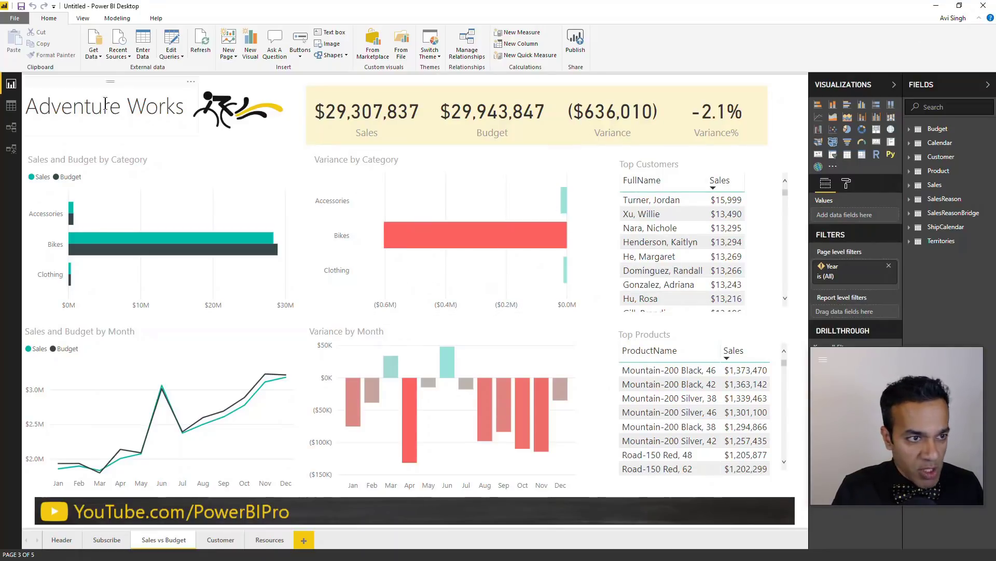
# Open Query Dependencies in Power Query Editor, maximize it, and fit the whole diagram in view.
pyautogui.click(165, 46)
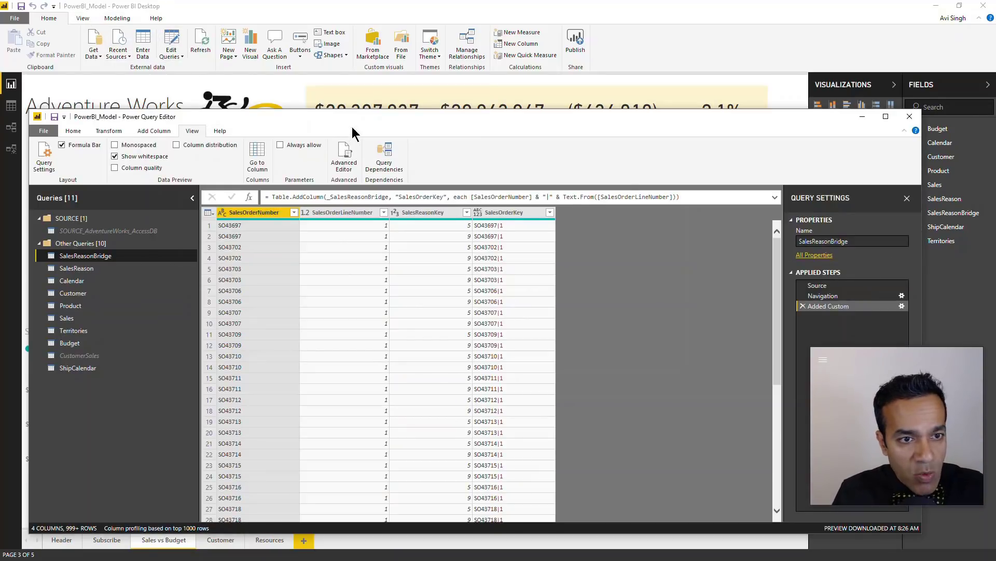
pyautogui.click(384, 156)
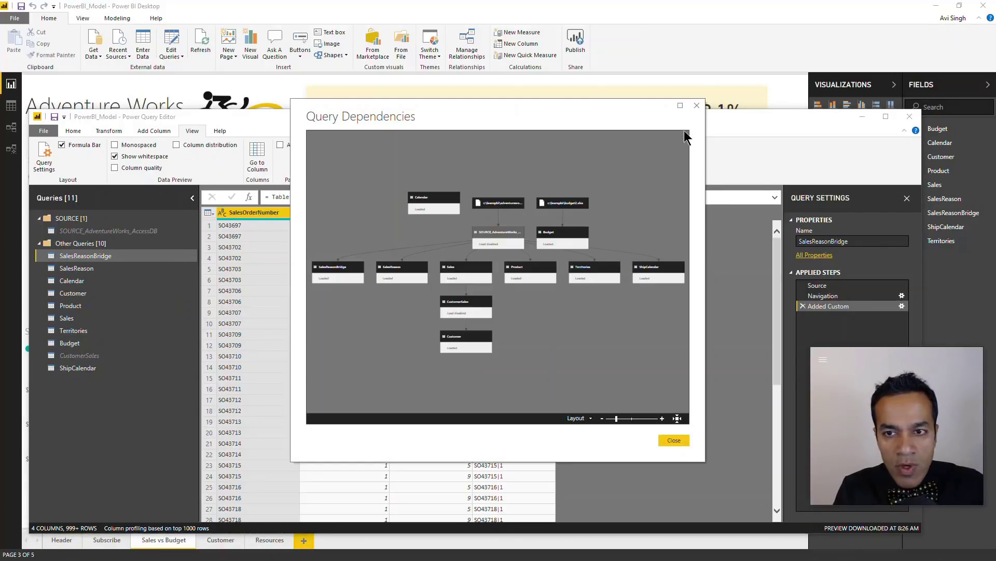
pyautogui.click(679, 105)
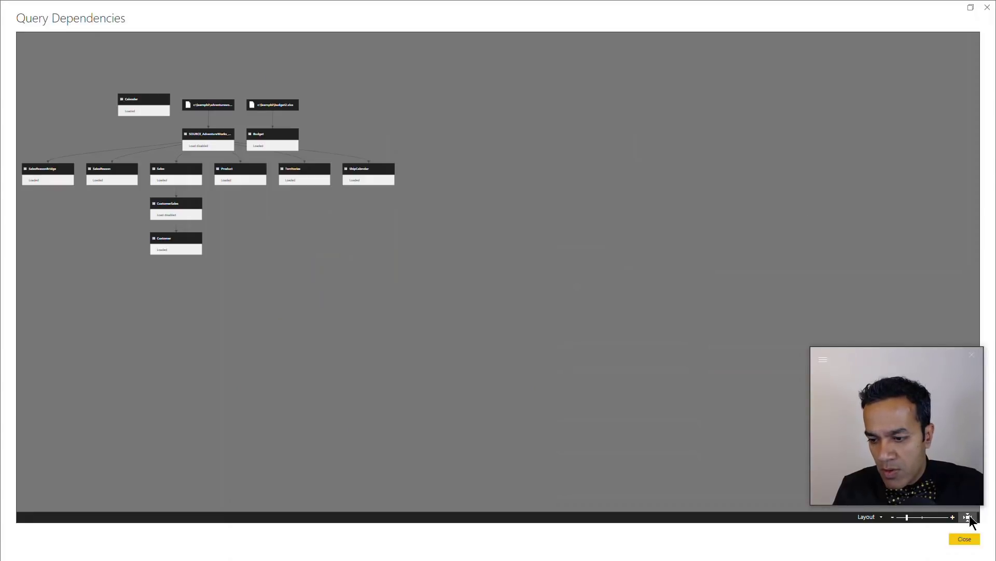
pyautogui.click(968, 516)
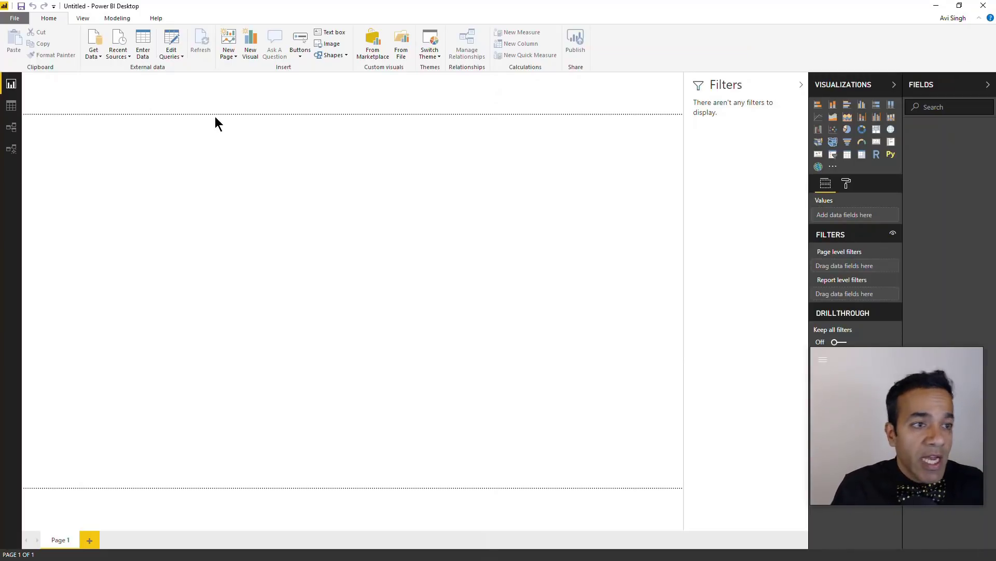
# Import PowerBI_Template.pbit through File > Import > Power BI template.
pyautogui.click(15, 19)
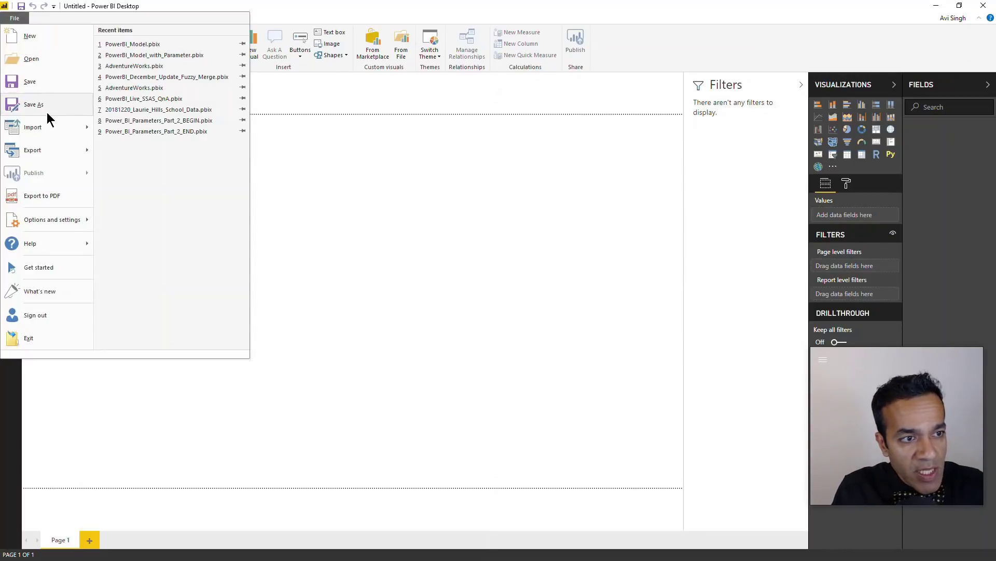
pyautogui.moveTo(40, 127)
pyautogui.click(138, 72)
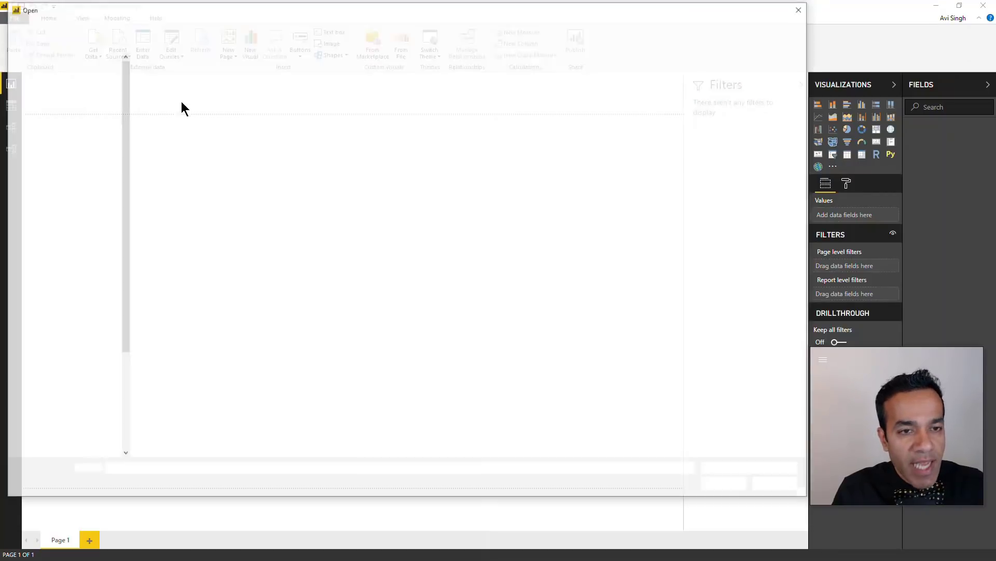
pyautogui.doubleClick(180, 74)
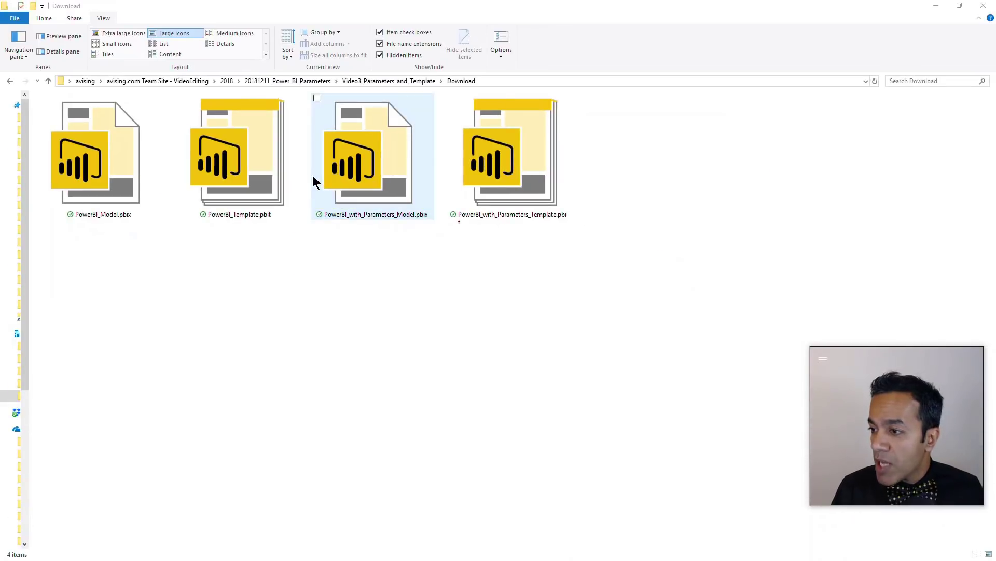
# Open PowerBI_with_Parameters_Model.pbix and bring up its queries in Power Query Editor.
pyautogui.doubleClick(312, 176)
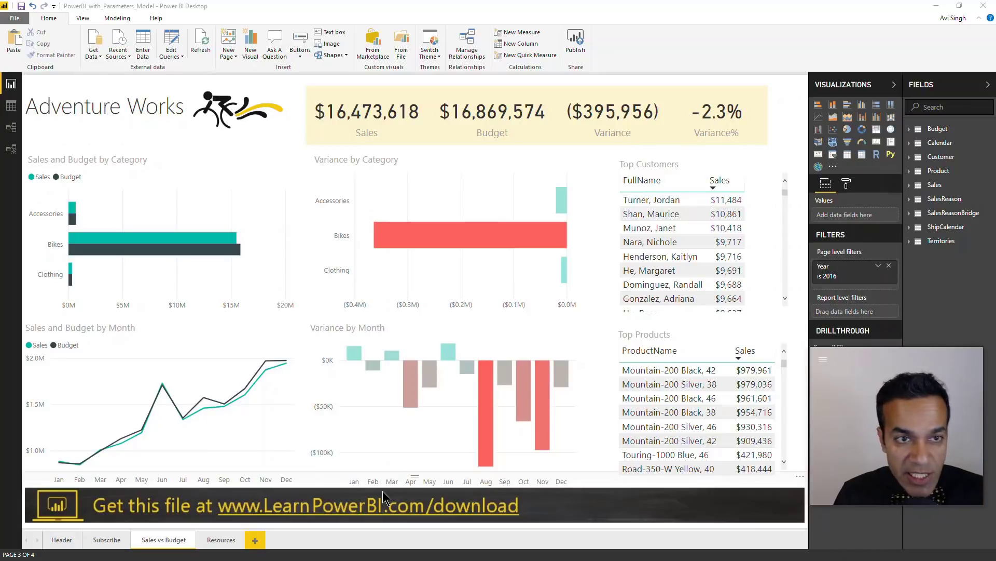
pyautogui.click(170, 46)
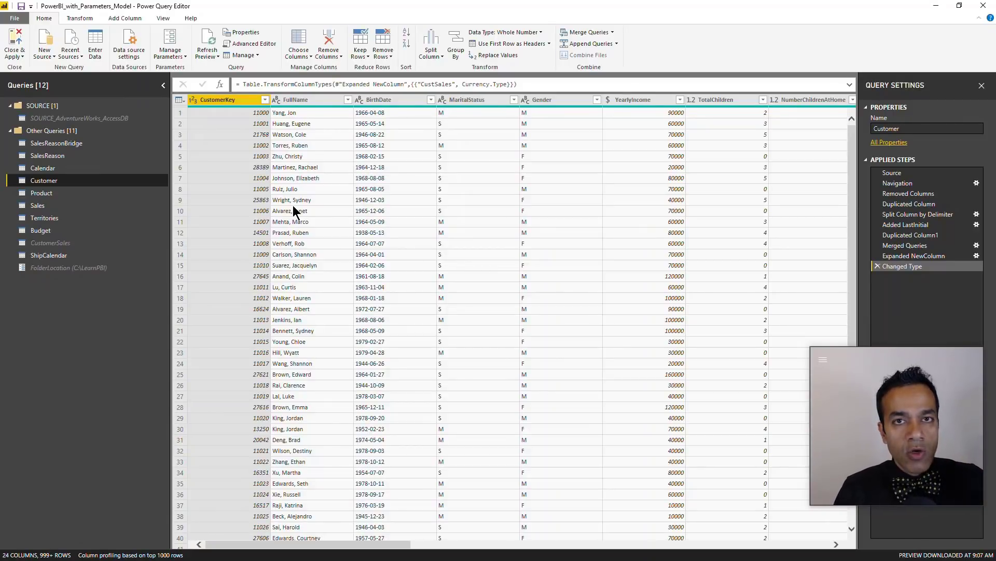
pyautogui.click(171, 53)
pyautogui.click(152, 69)
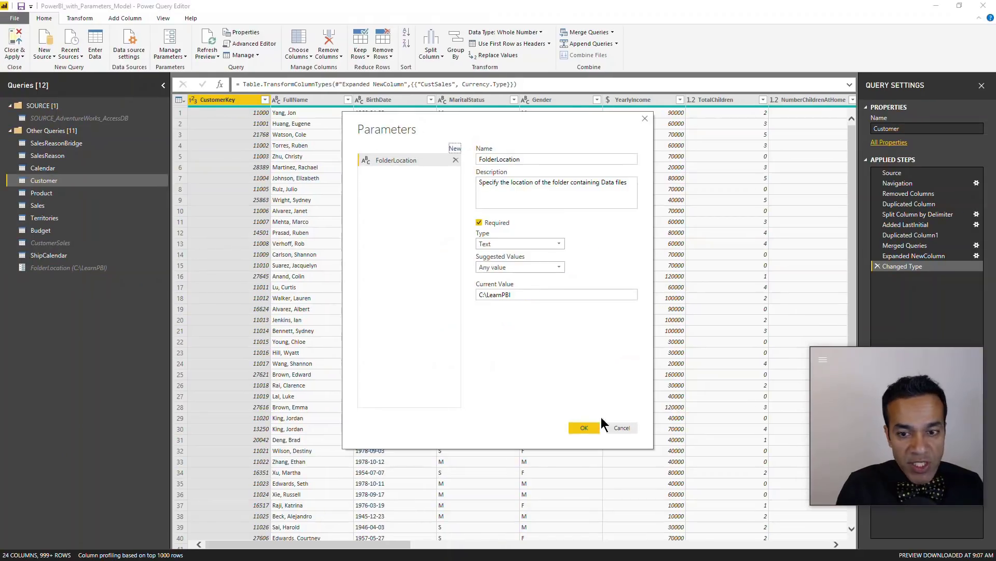
pyautogui.click(633, 428)
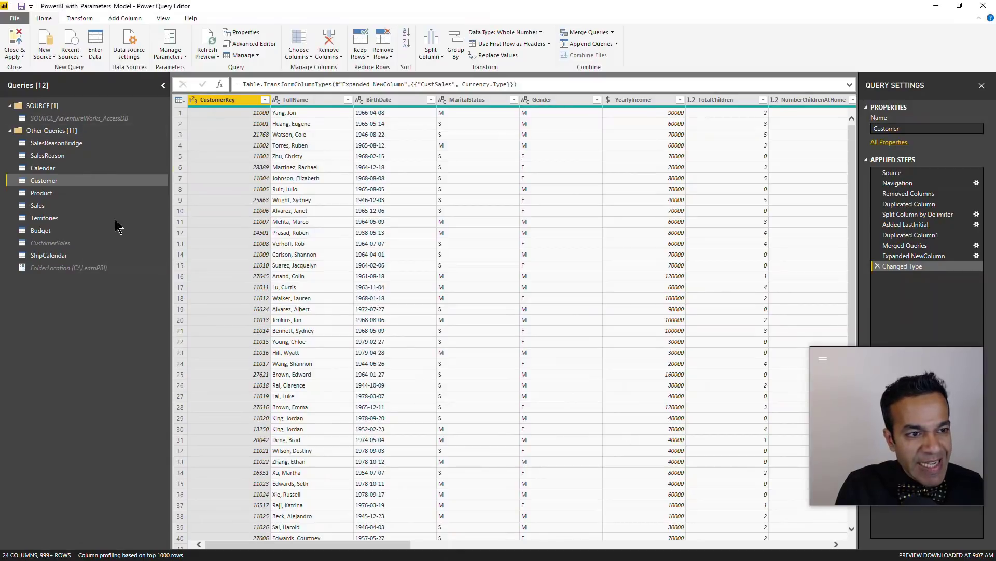
# Show the Query Dependencies diagram, trace FolderLocation into SOURCE and Budget, then close it.
pyautogui.click(164, 19)
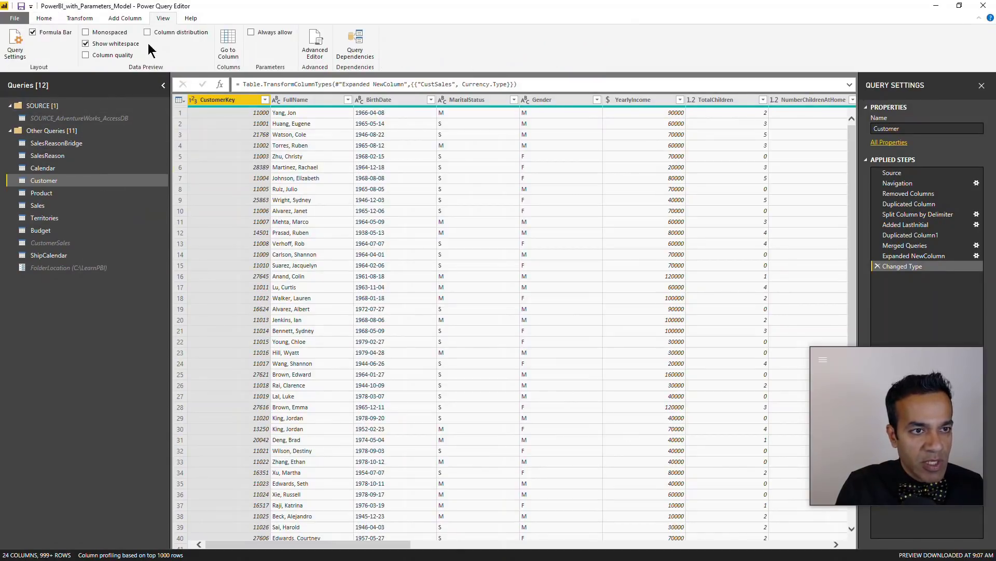
pyautogui.click(355, 44)
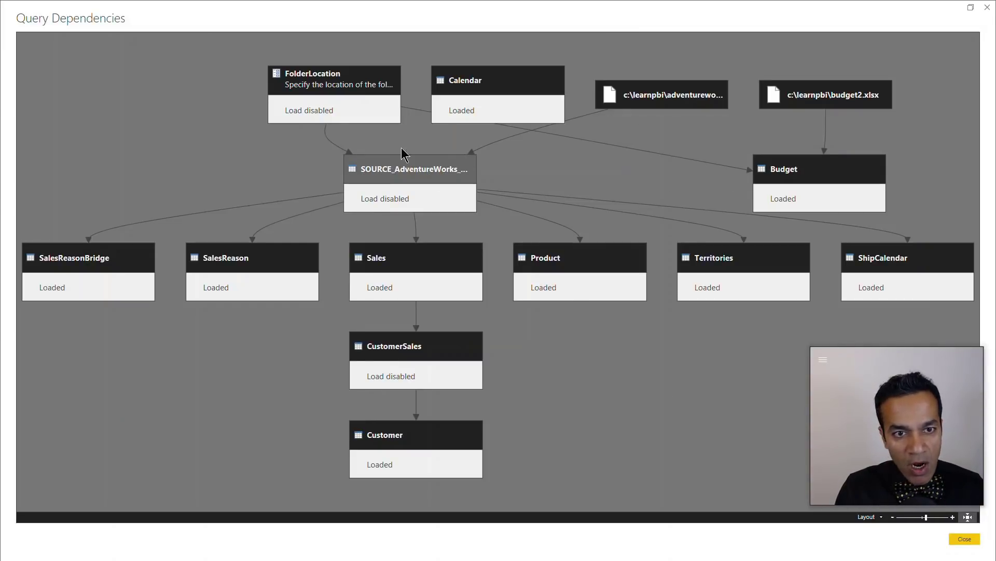
pyautogui.moveTo(330, 120)
pyautogui.mouseDown()
pyautogui.moveTo(331, 136)
pyautogui.moveTo(363, 151)
pyautogui.mouseUp()
pyautogui.moveTo(395, 105)
pyautogui.mouseDown()
pyautogui.moveTo(509, 113)
pyautogui.moveTo(753, 166)
pyautogui.mouseUp()
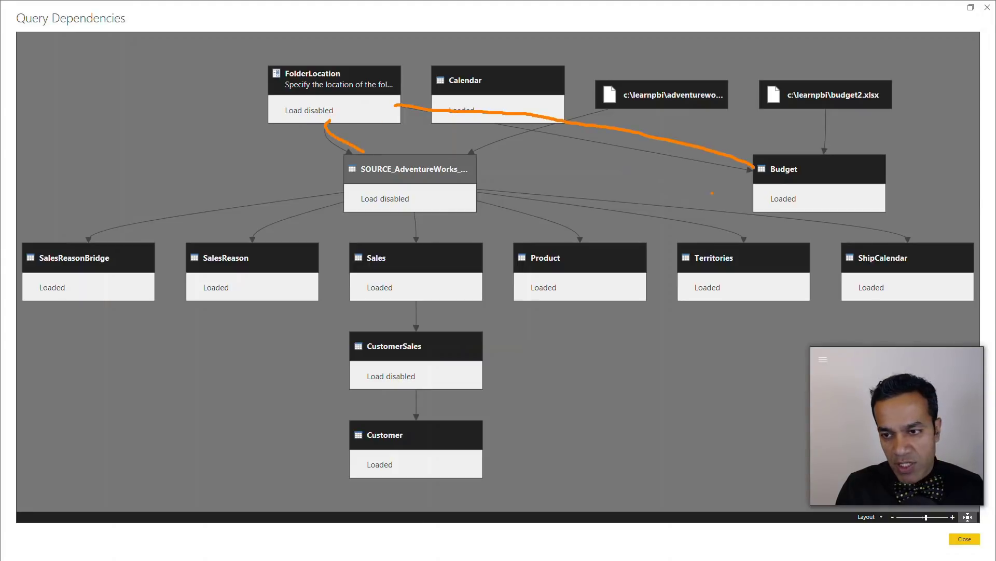
pyautogui.press('Escape')
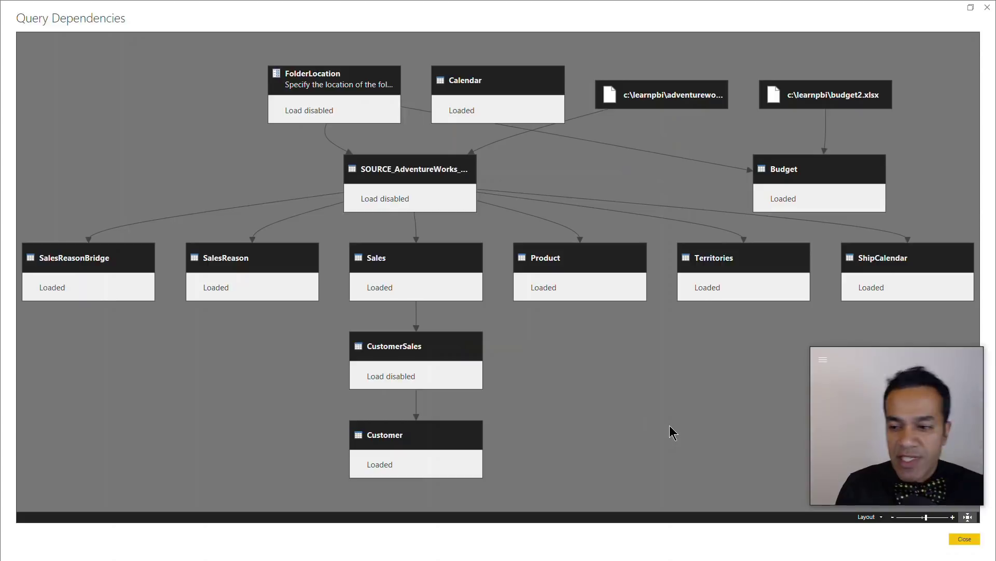
pyautogui.click(959, 539)
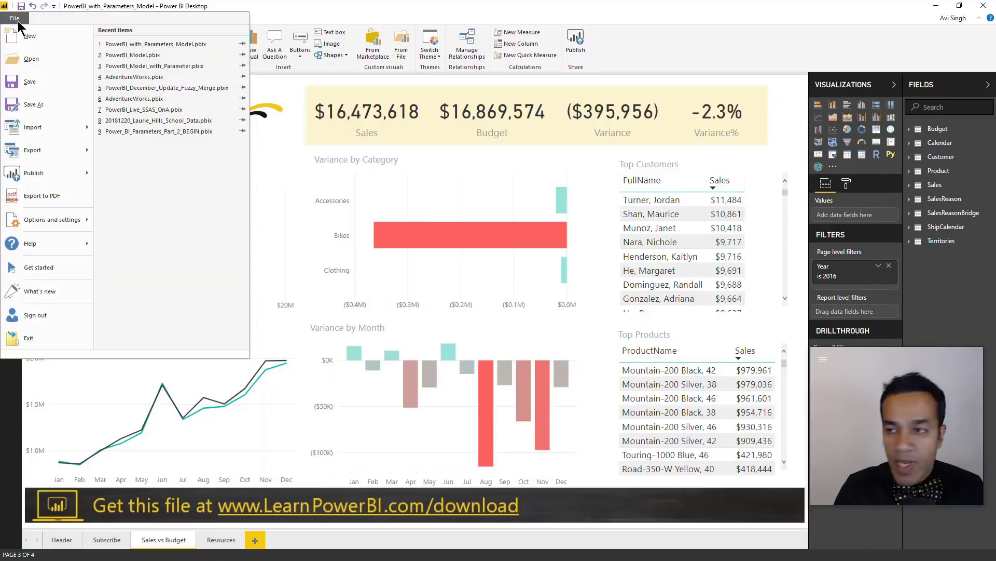
# Open Save As with PowerBI_with_Parameters_Model.pbix selected, then cancel without saving.
pyautogui.click(33, 106)
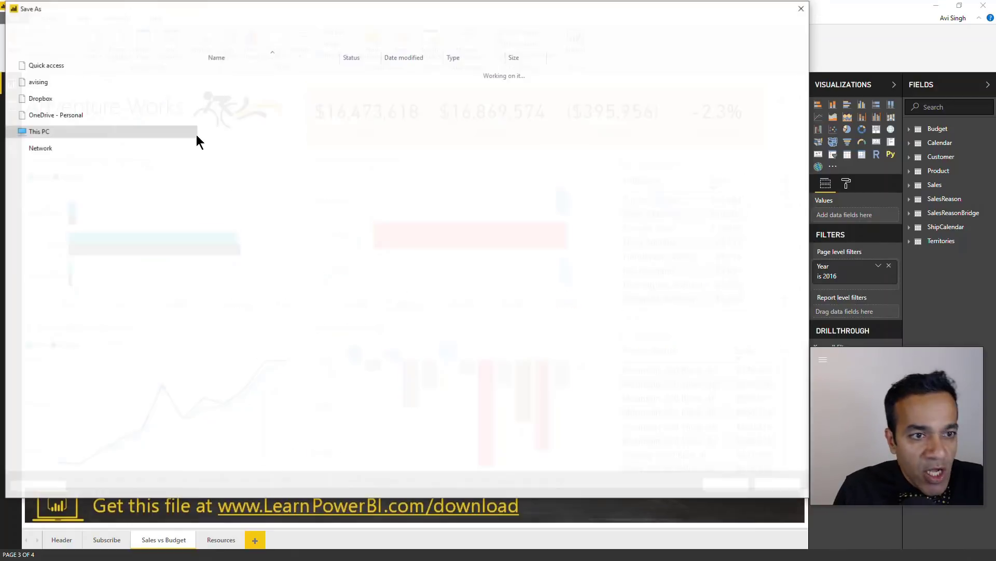
pyautogui.click(281, 84)
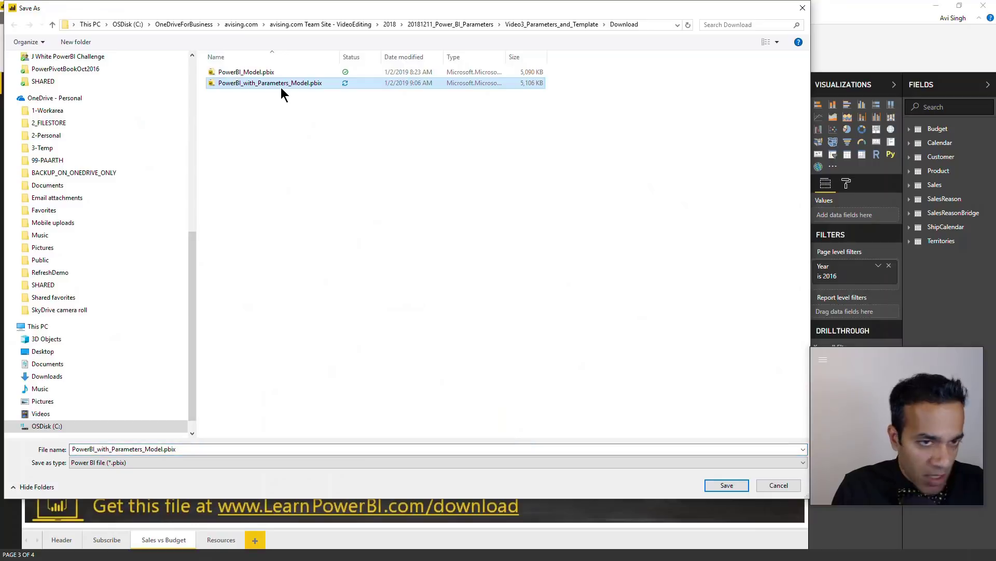
pyautogui.click(770, 483)
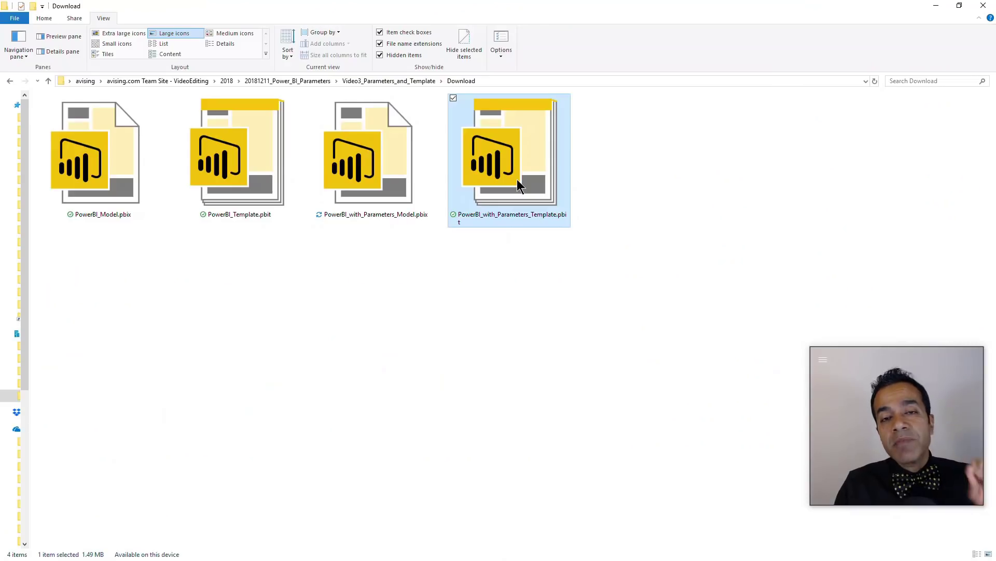
# Open PowerBI_with_Parameters_Template.pbit, enter C:\LearnPowerBI as FolderLocation, and load the data.
pyautogui.doubleClick(517, 169)
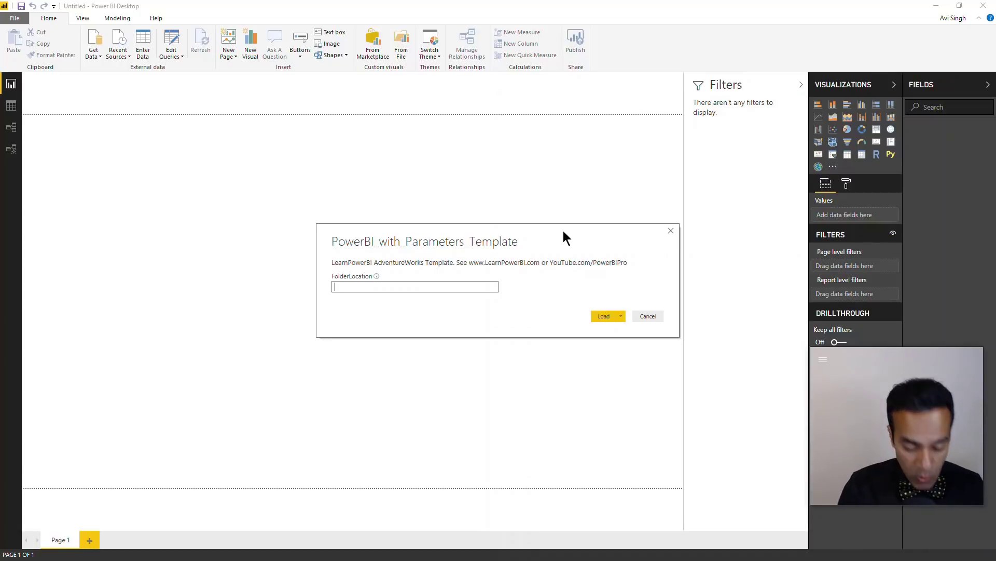
pyautogui.write(':\\LearnPowerBI')
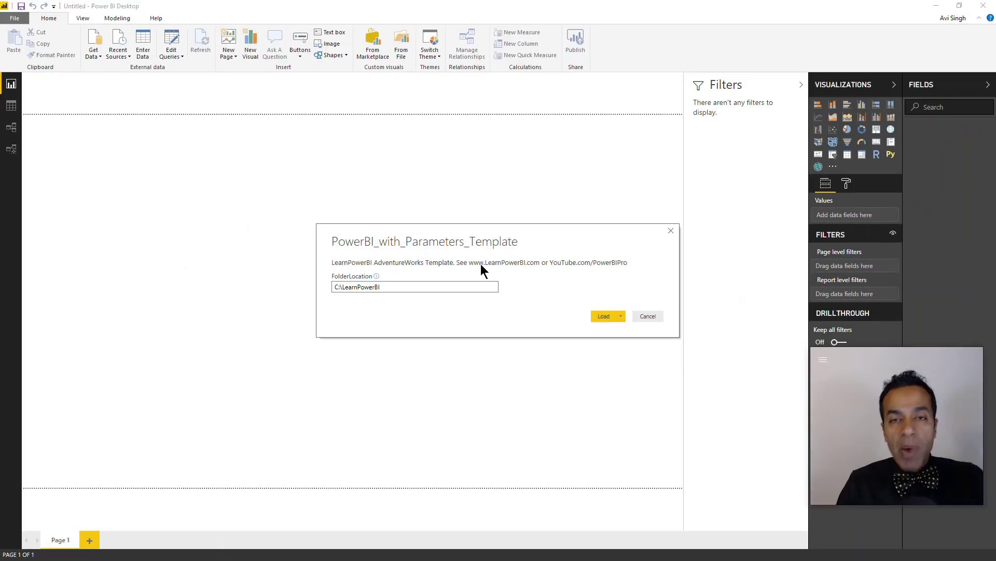
pyautogui.click(612, 317)
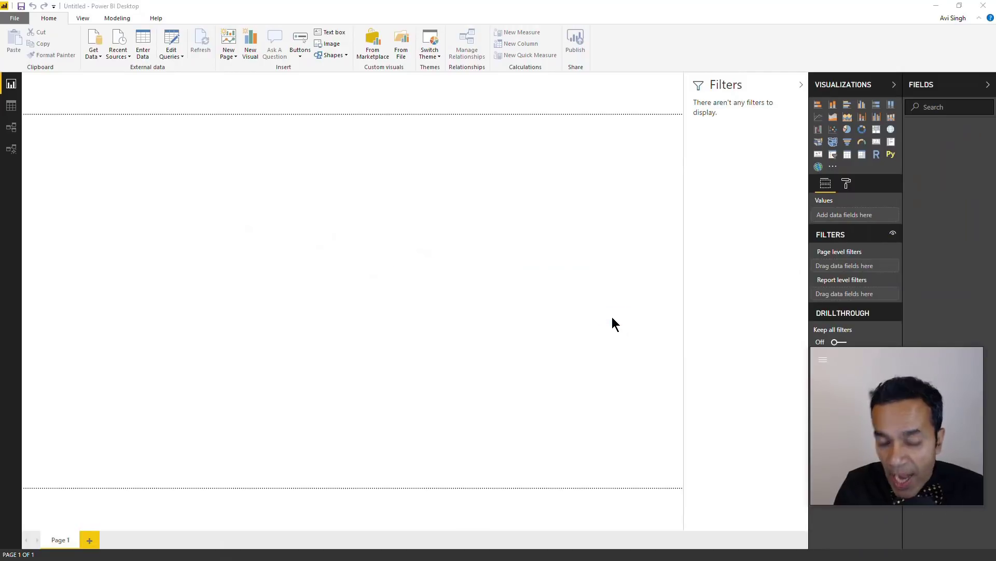